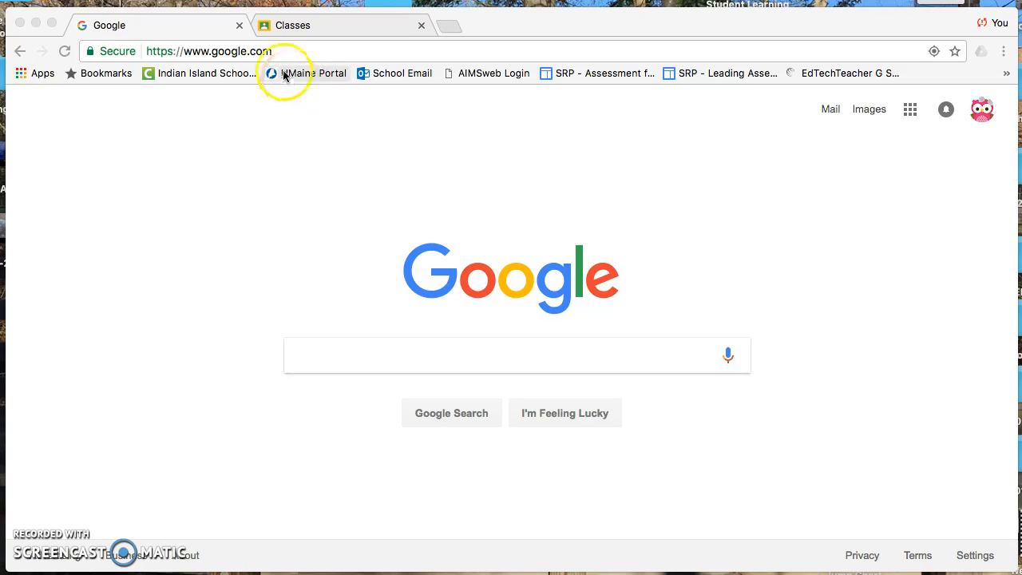
Open the Google Classroom classes page
left_click(281, 56)
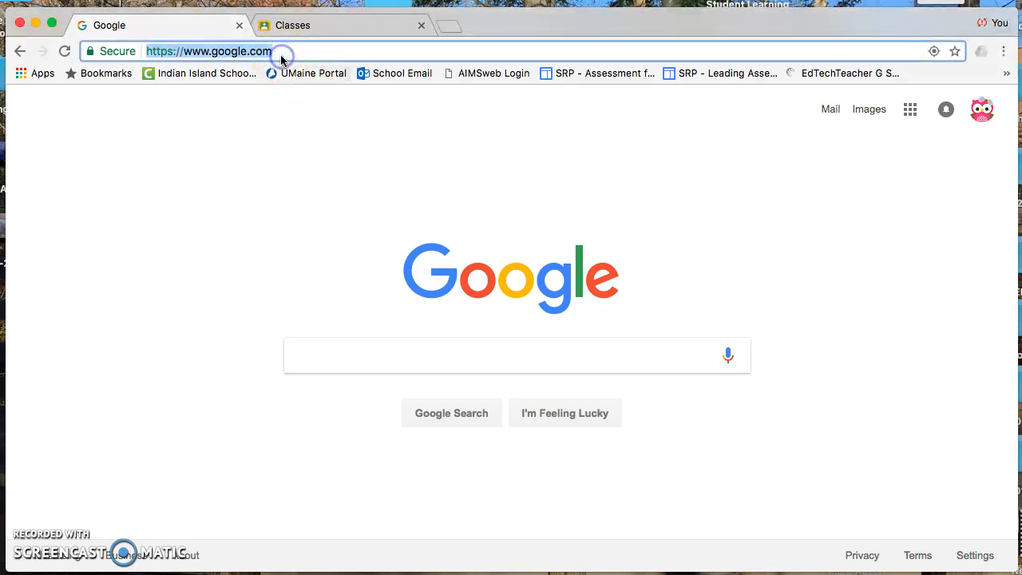
type("classroom")
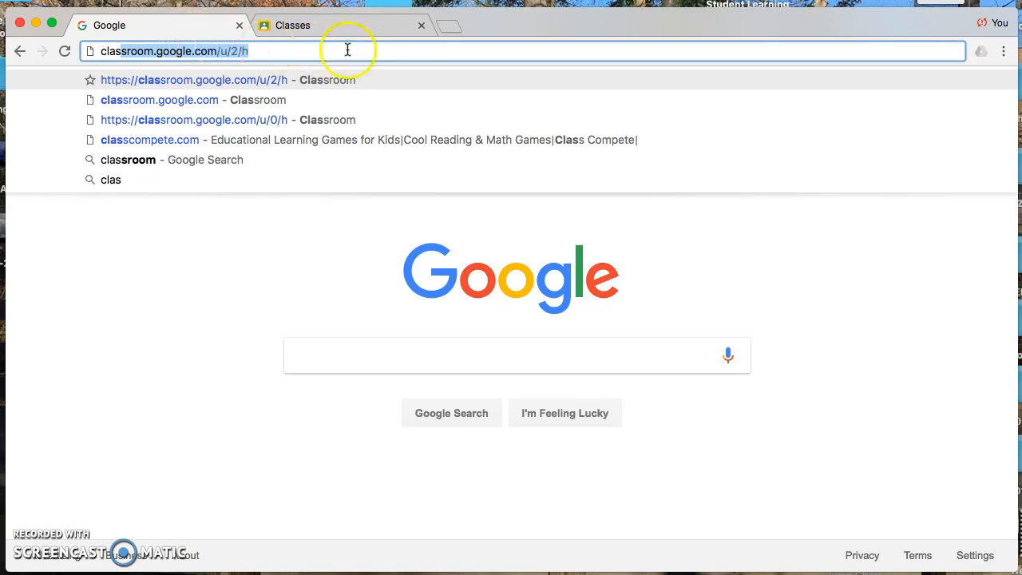
left_click(314, 26)
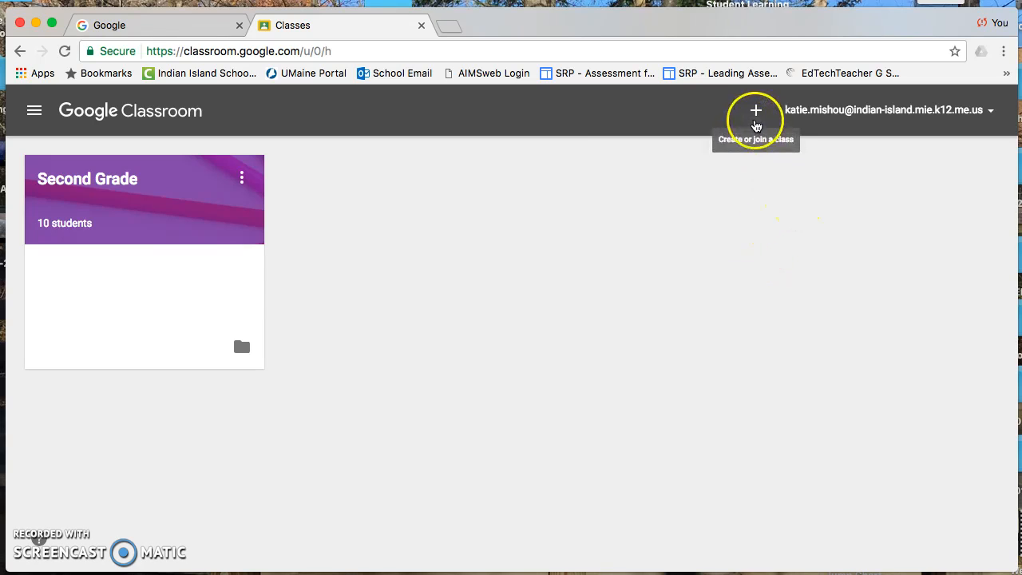
Create a new class named Demo
left_click(757, 113)
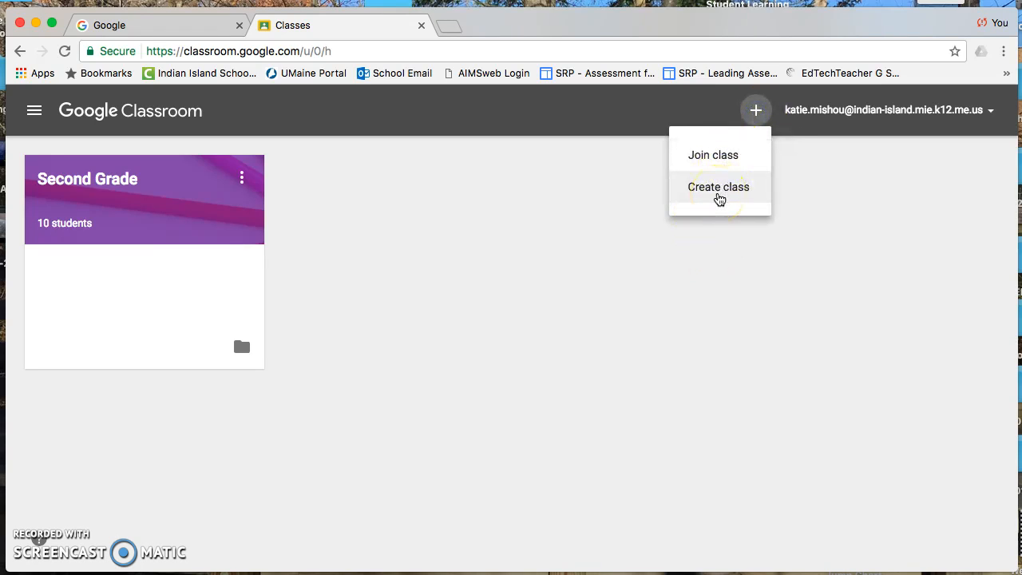
left_click(719, 195)
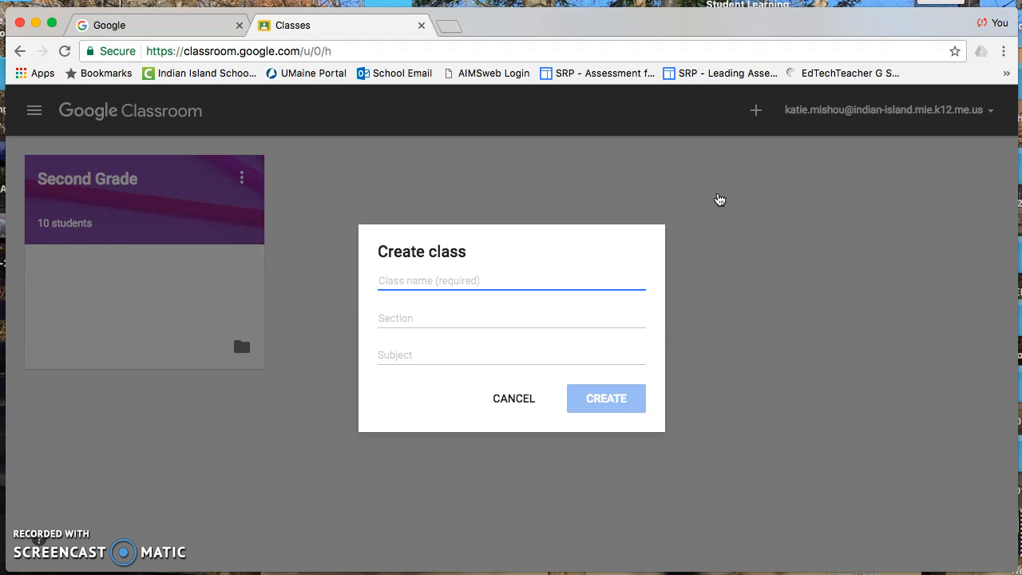
type("D")
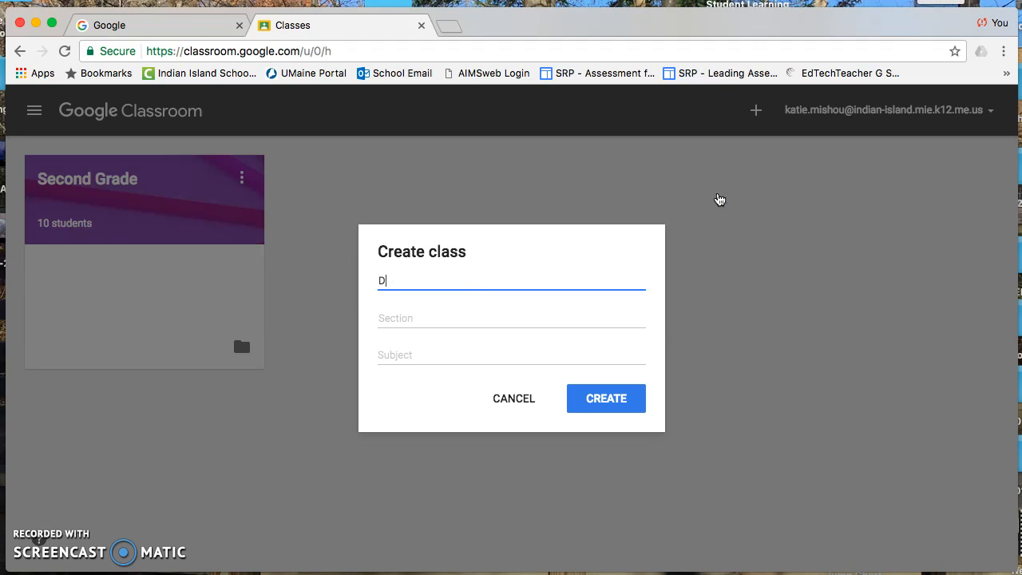
type("emo")
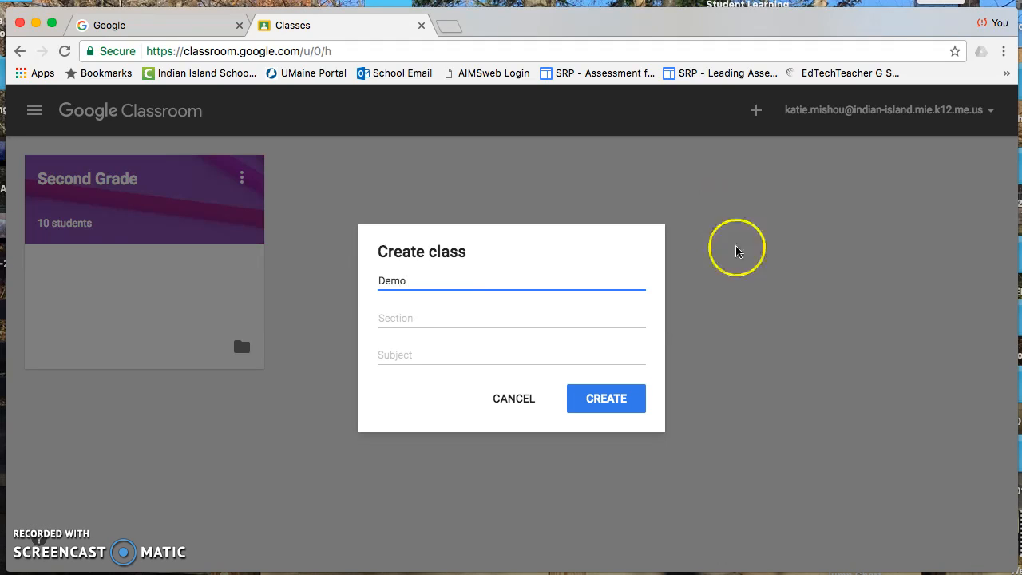
left_click(620, 407)
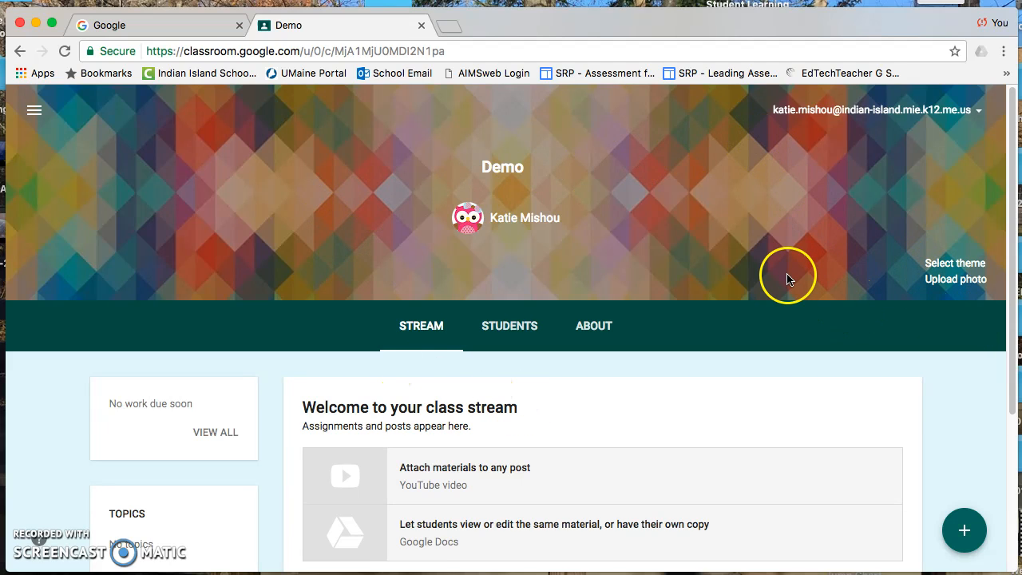
Set the class theme to the colorful candy gallery image
left_click(945, 278)
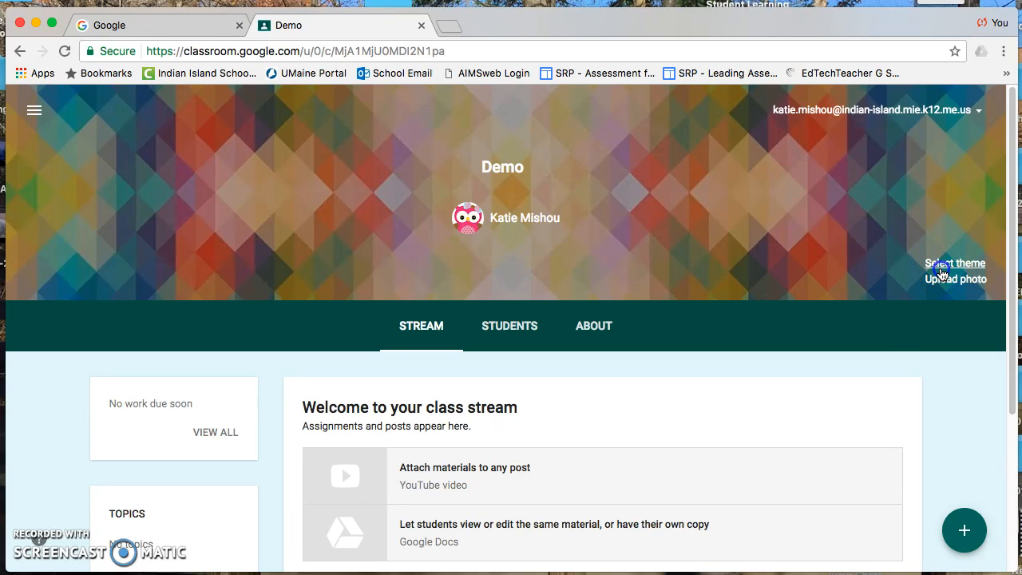
left_click(639, 306)
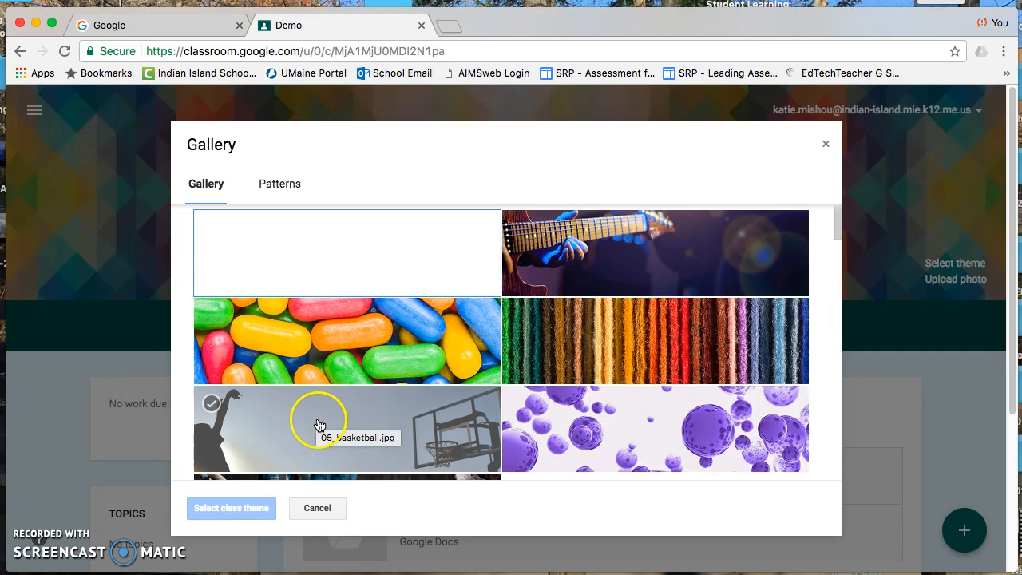
scroll(361, 385, "down", 10)
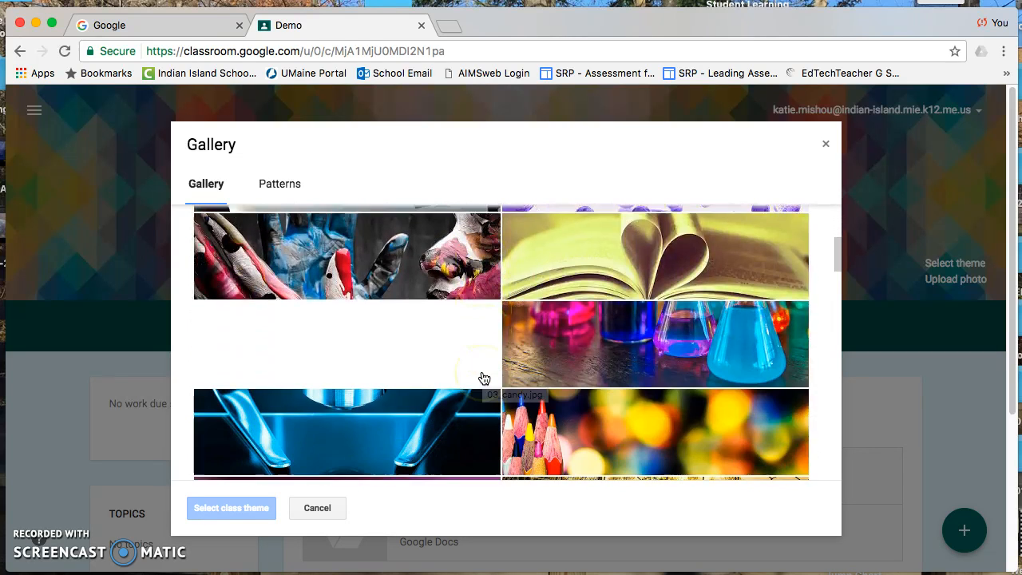
scroll(484, 378, "up", 8)
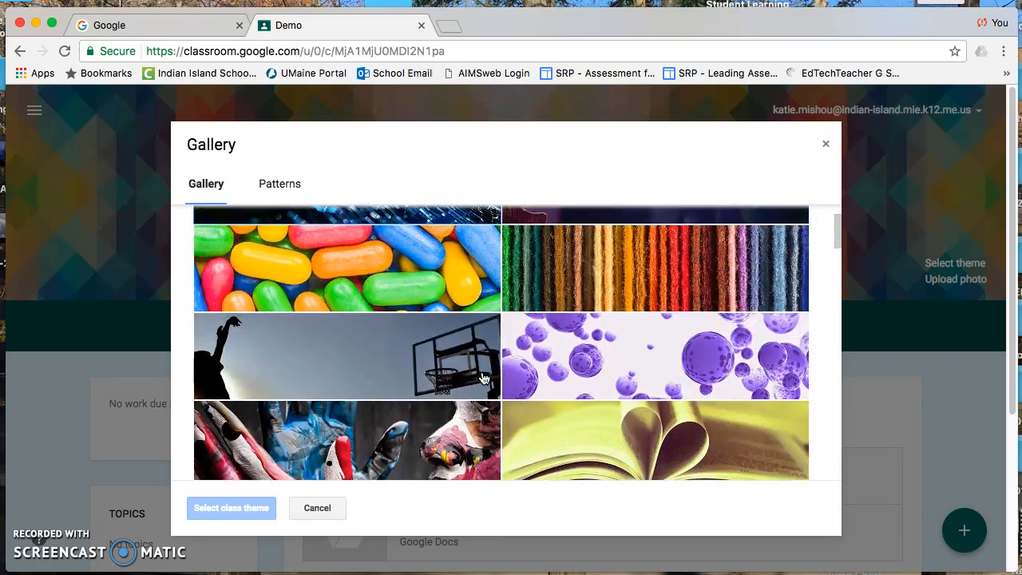
left_click(409, 376)
left_click(416, 373)
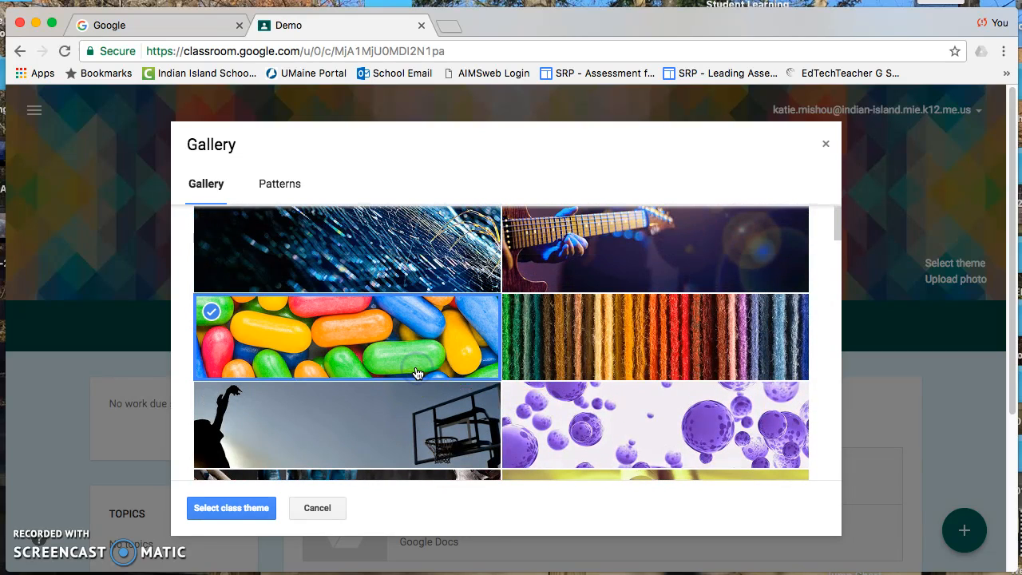
left_click(223, 509)
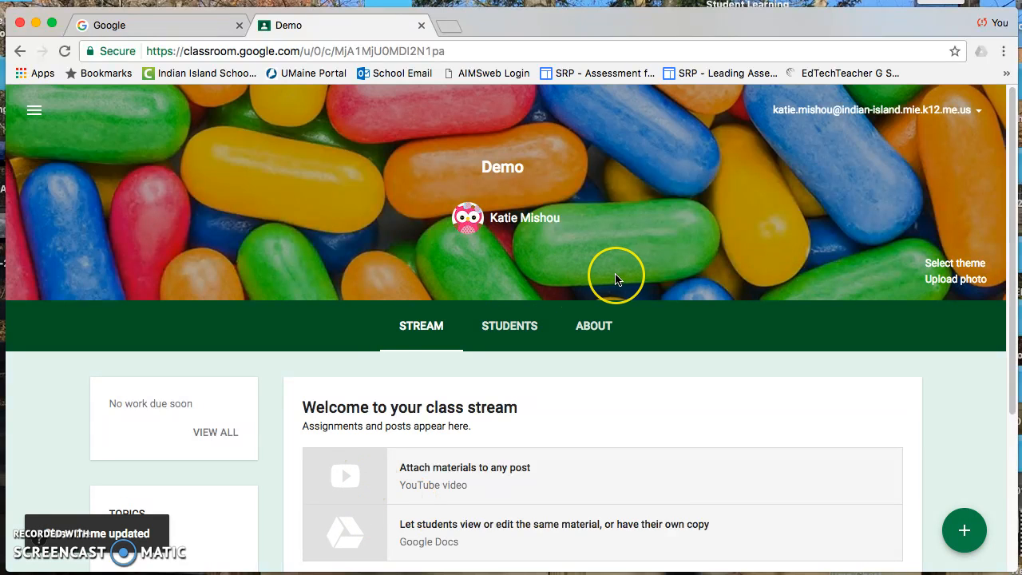
Add a topic named Google Tools to the class stream
scroll(618, 279, "down", 1)
scroll(615, 280, "down", 3)
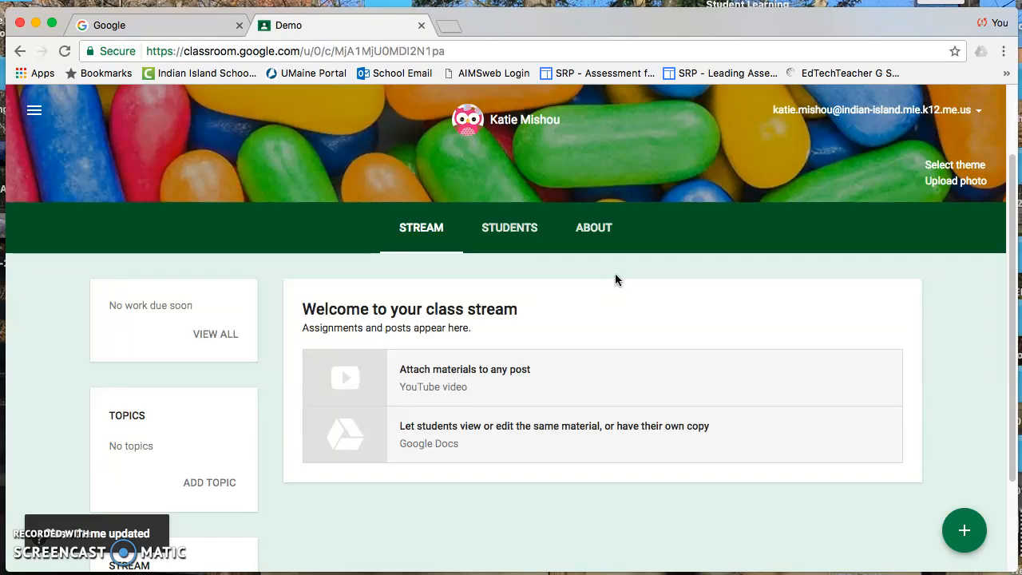
scroll(615, 279, "up", 1)
scroll(615, 280, "down", 1)
scroll(615, 280, "down", 1)
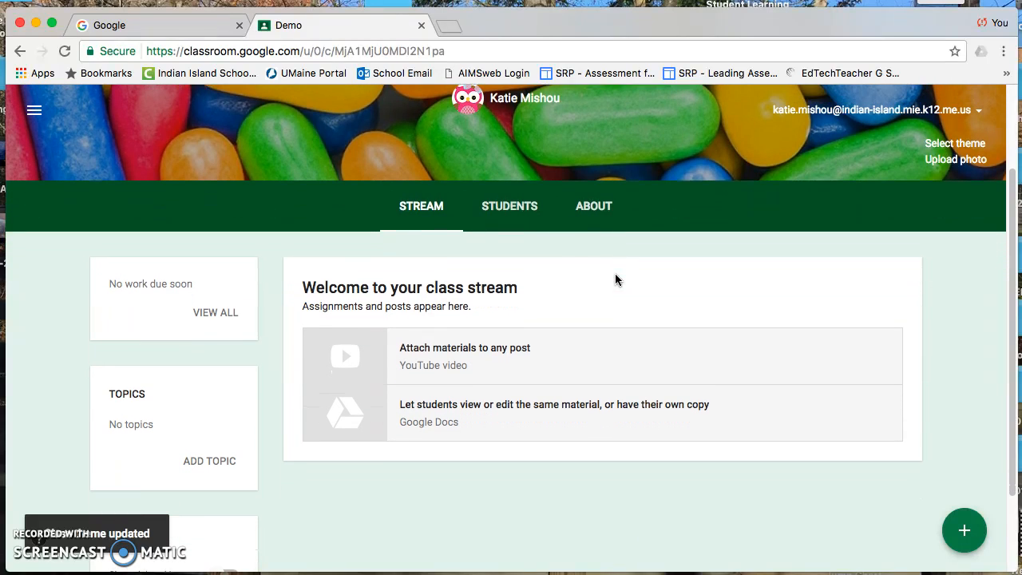
scroll(615, 277, "down", 2)
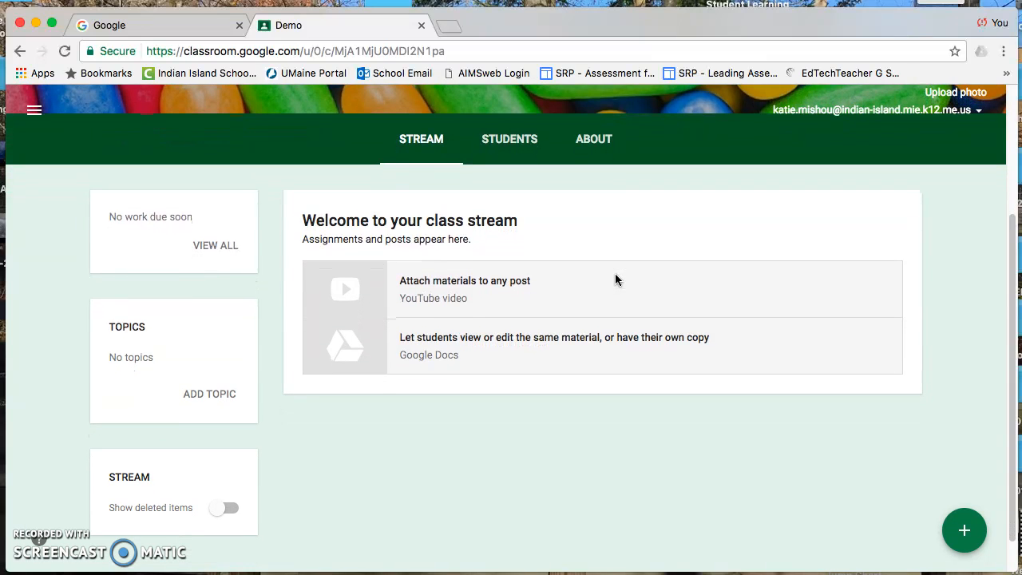
scroll(615, 280, "down", 1)
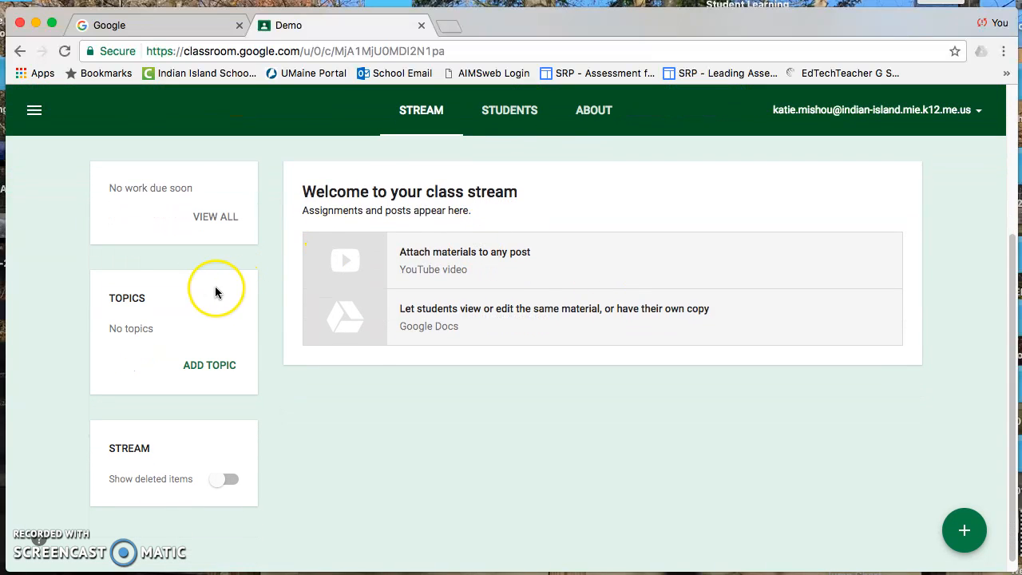
left_click(211, 365)
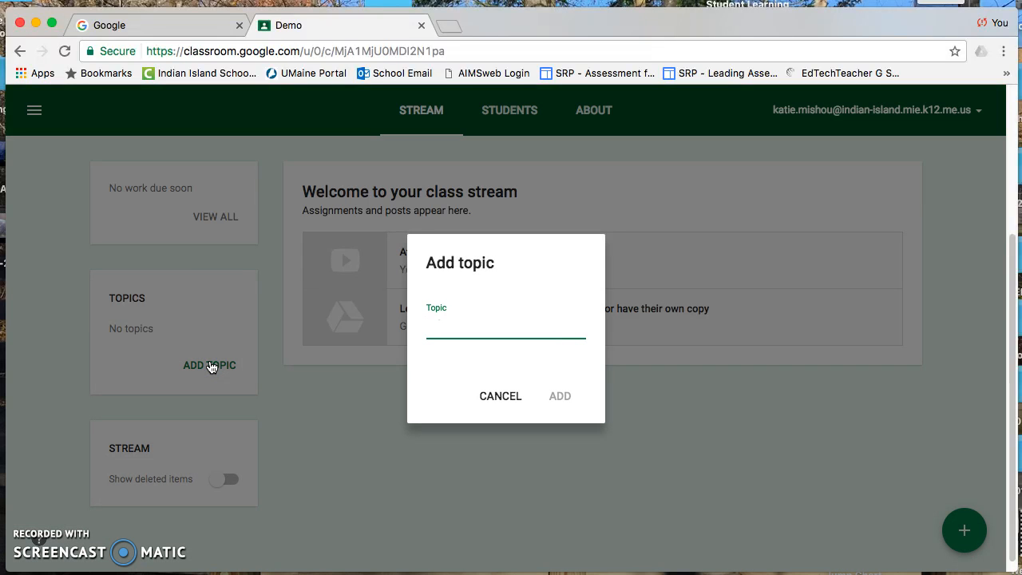
type("Google Tools")
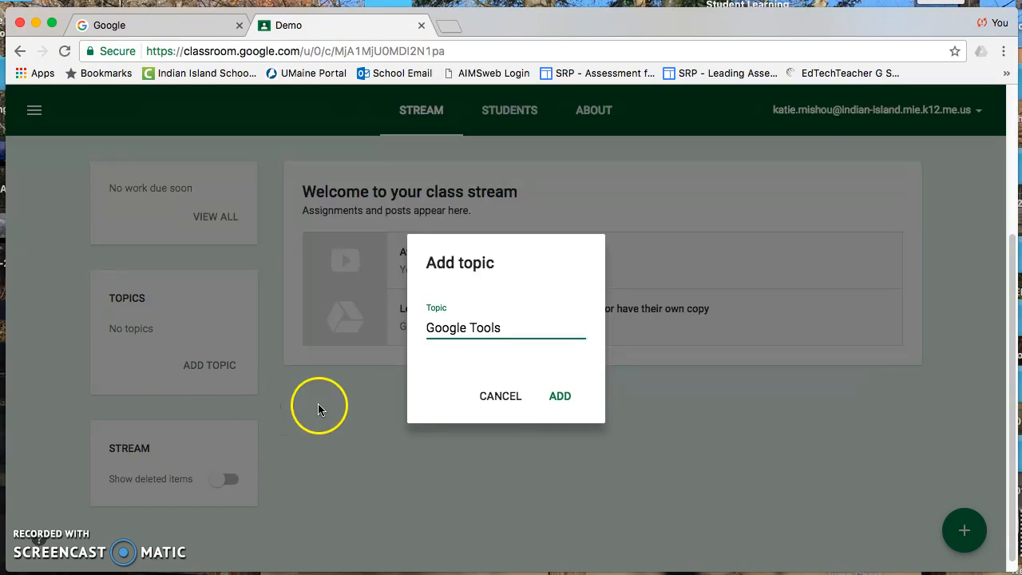
left_click(571, 402)
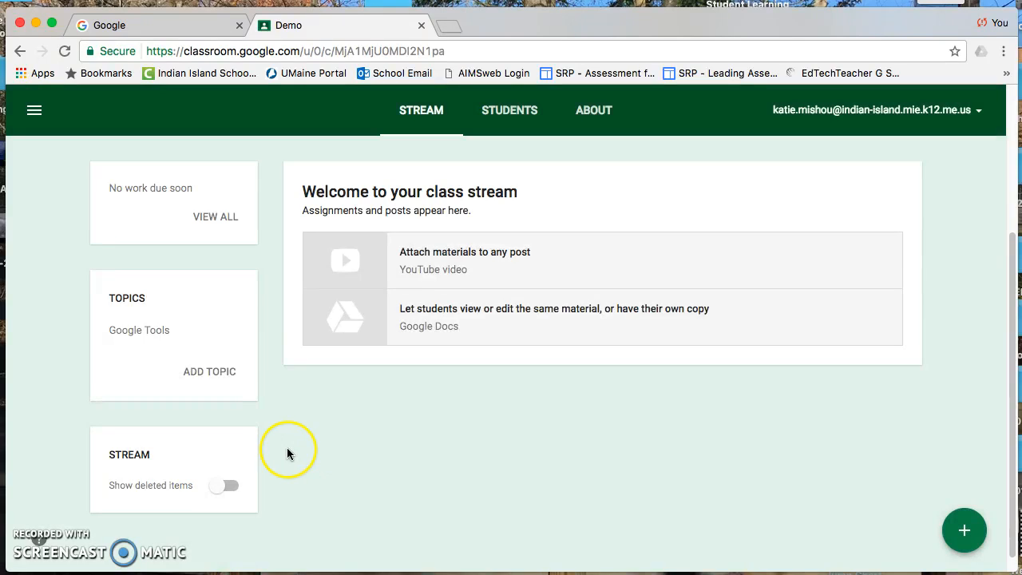
Add a second topic named Navigating Google Classroom
left_click(209, 374)
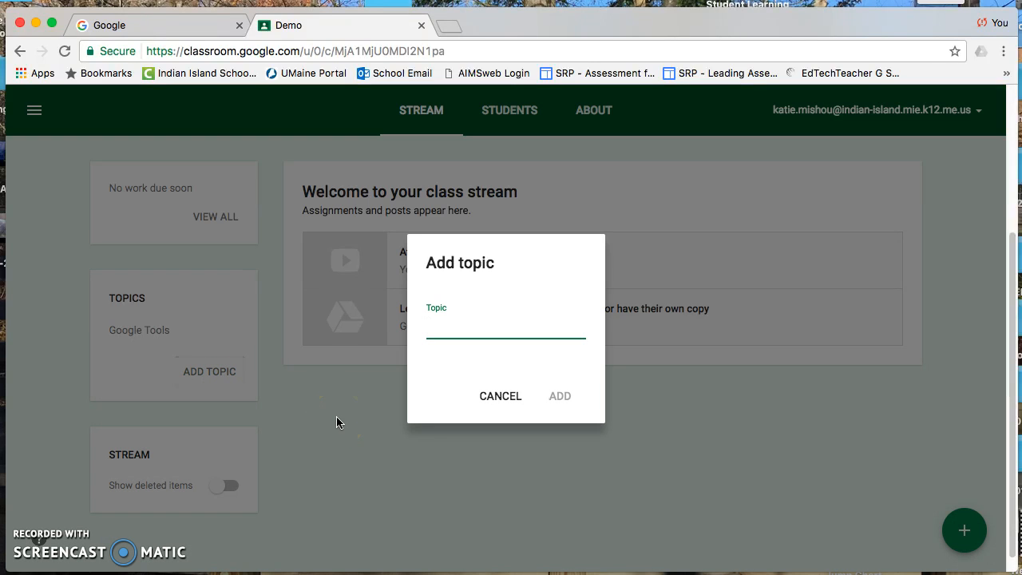
type("0")
key("BackSpace")
type("Navigating Goo")
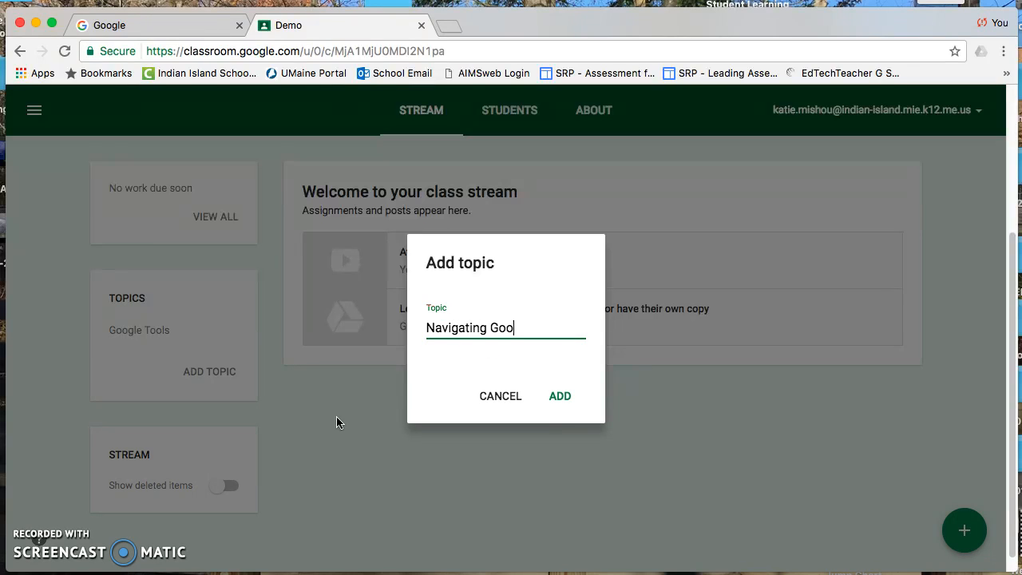
type("gle Classrom")
key("BackSpace")
type("om")
left_click(563, 397)
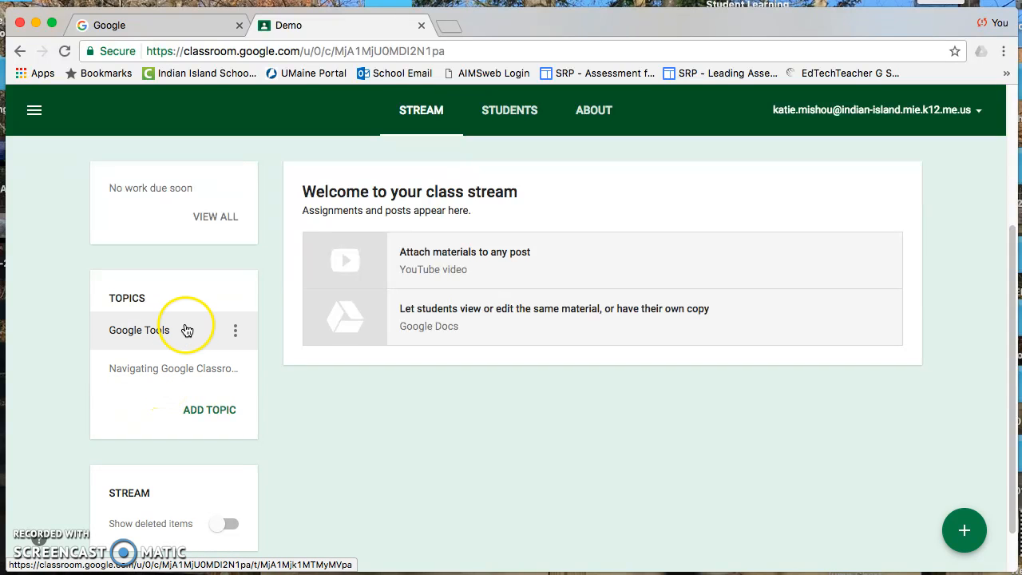
Post a class announcement reading "Welcome to our class!" without assigning a topic
scroll(487, 394, "up", 3)
scroll(487, 395, "down", 3)
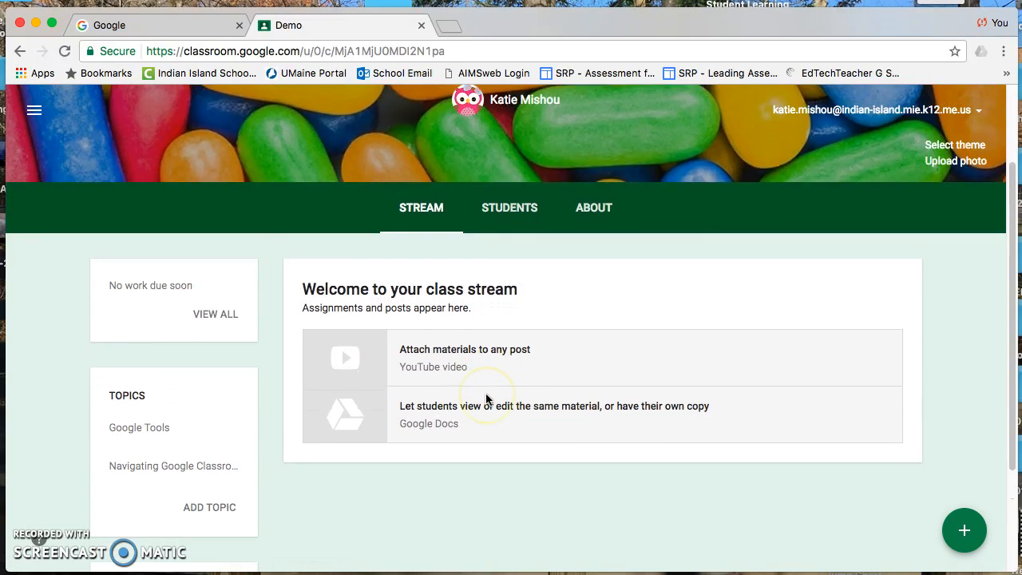
scroll(483, 404, "up", 1)
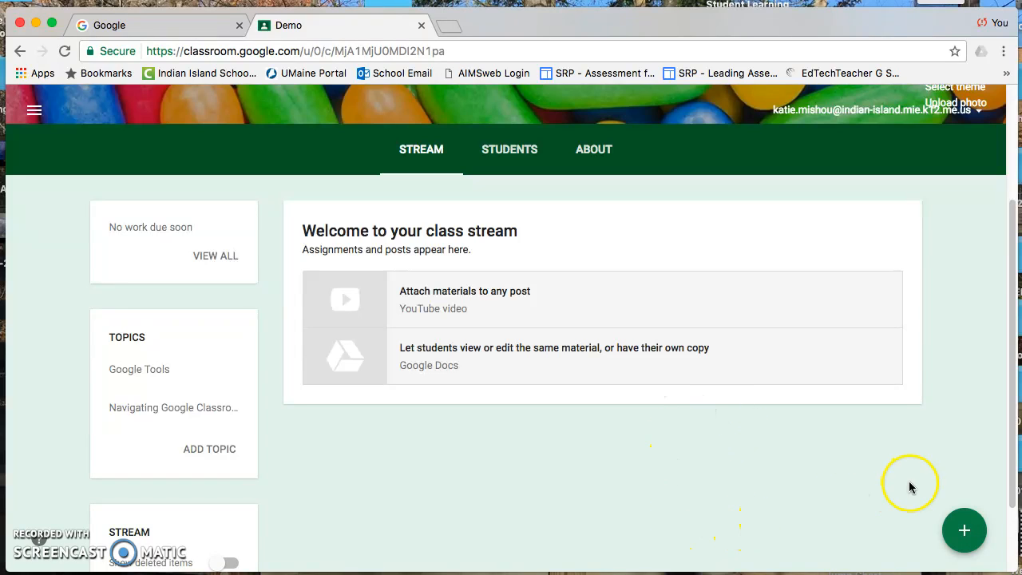
mouse_move(964, 531)
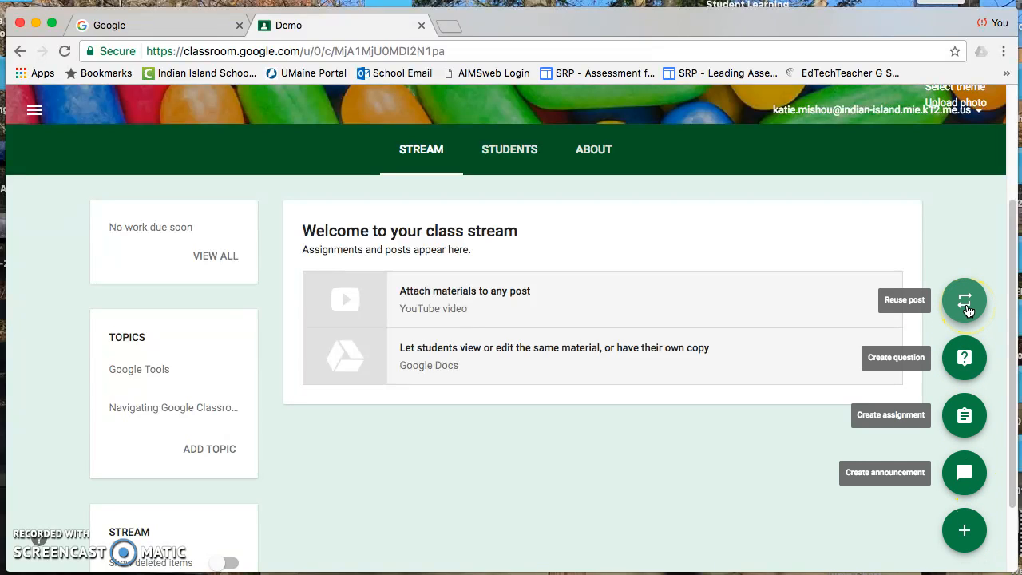
left_click(968, 470)
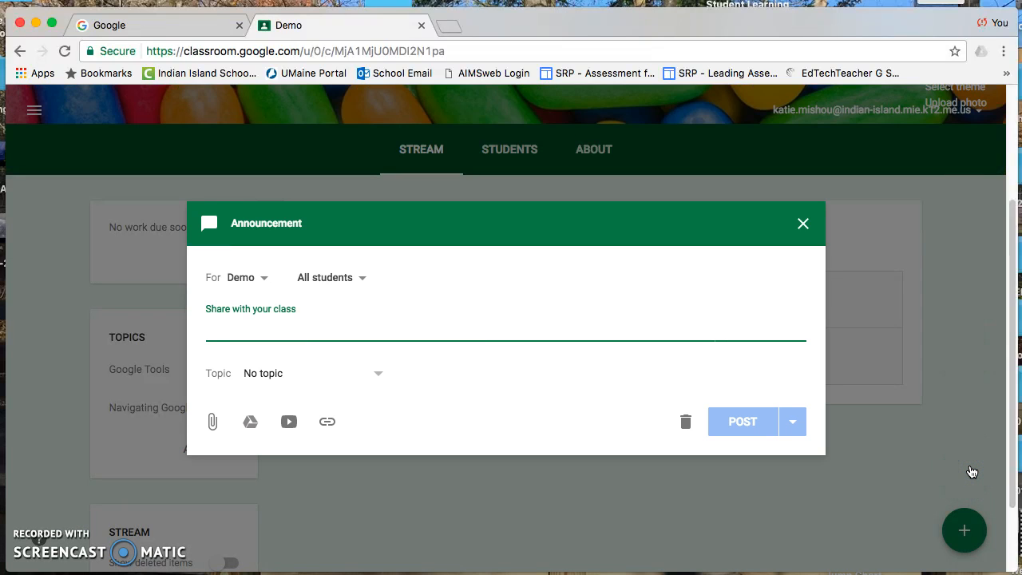
type("Welcome to our class!")
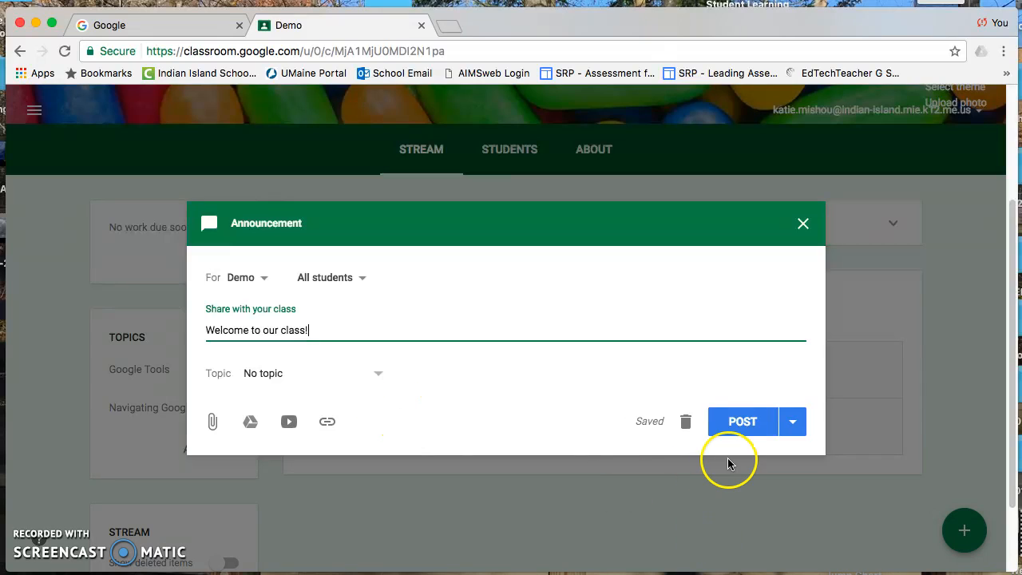
left_click(325, 369)
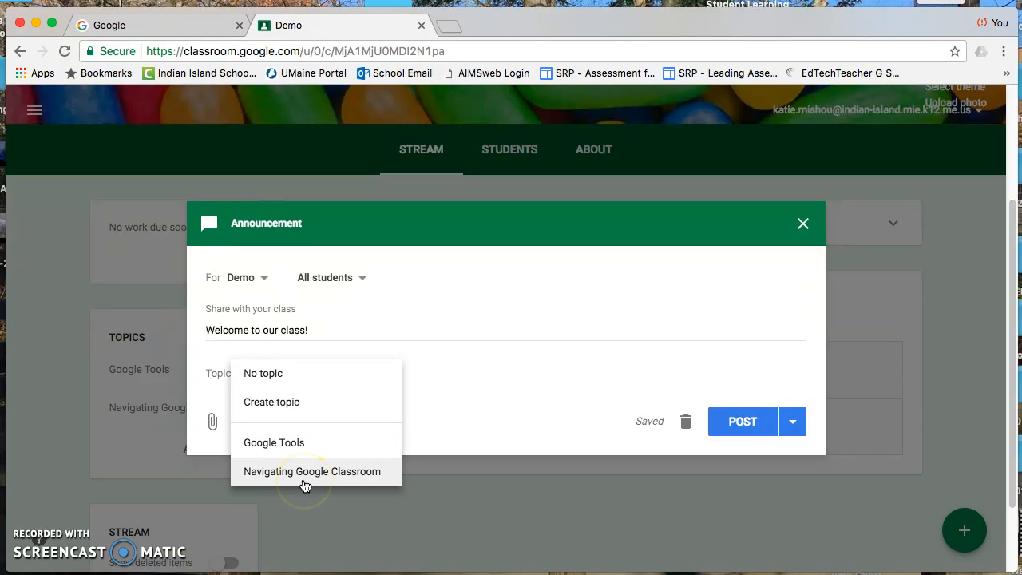
left_click(504, 360)
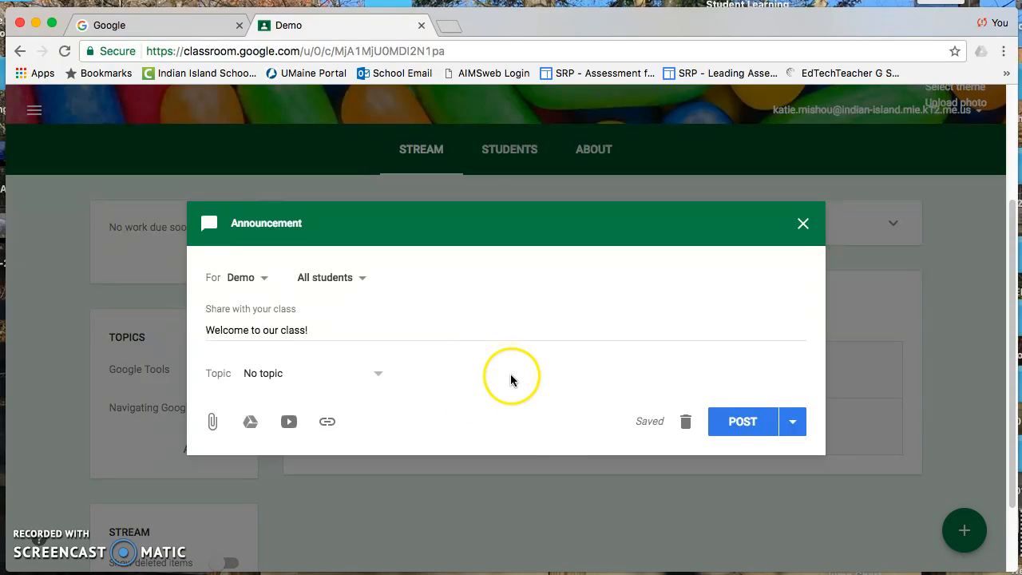
left_click(744, 422)
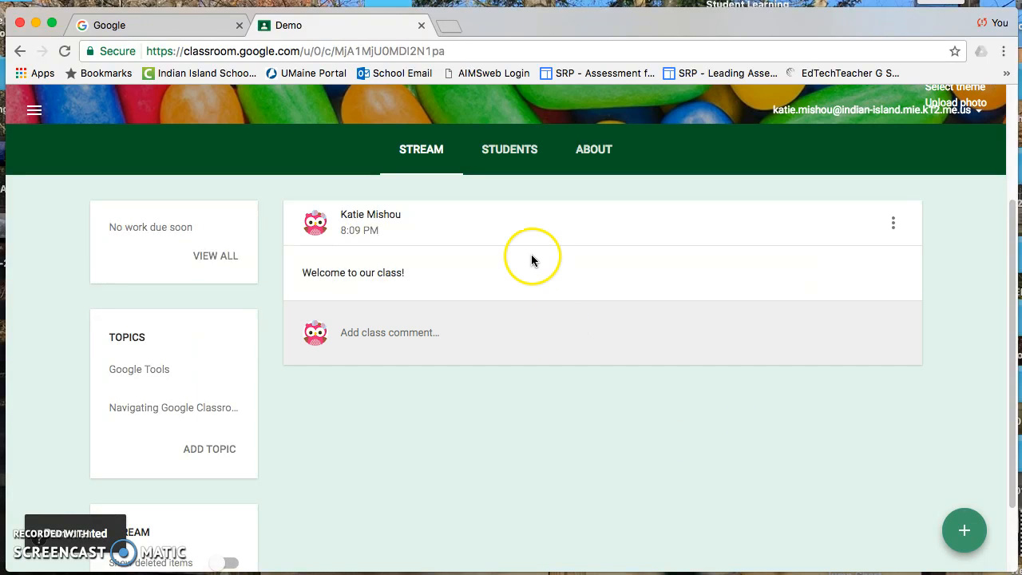
scroll(443, 393, "down", 2)
scroll(441, 395, "up", 5)
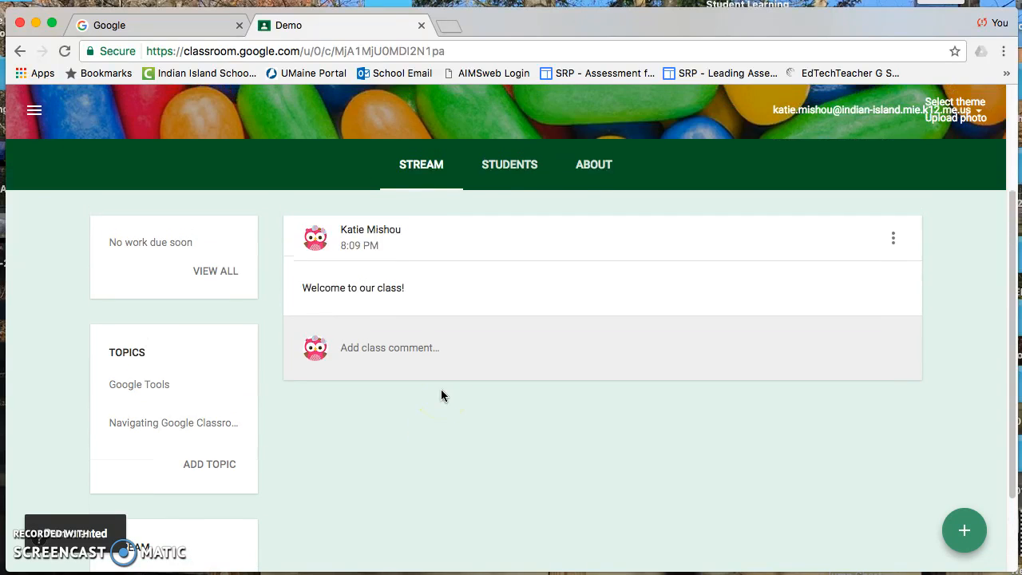
scroll(441, 395, "down", 2)
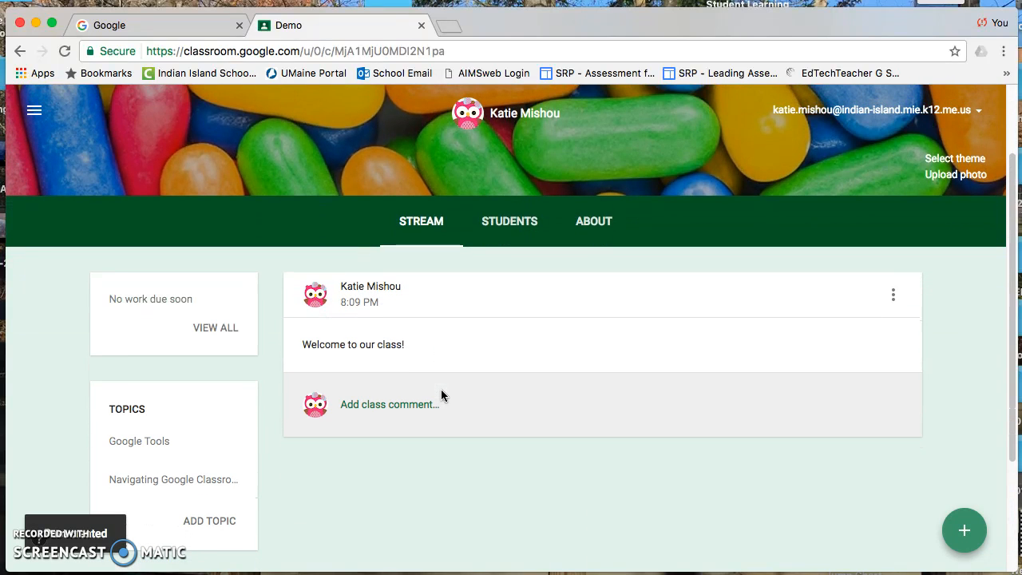
scroll(444, 396, "up", 1)
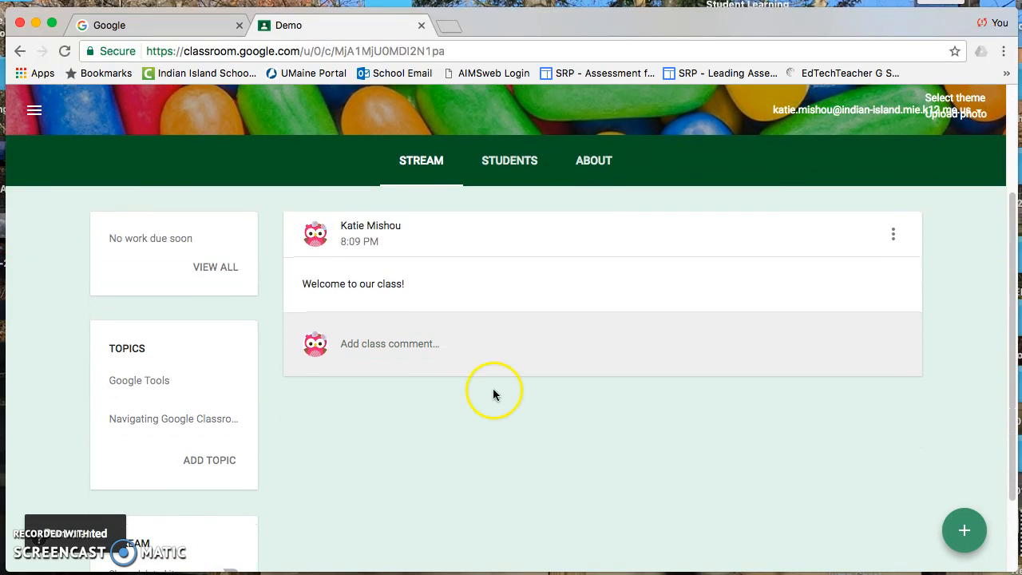
mouse_move(951, 537)
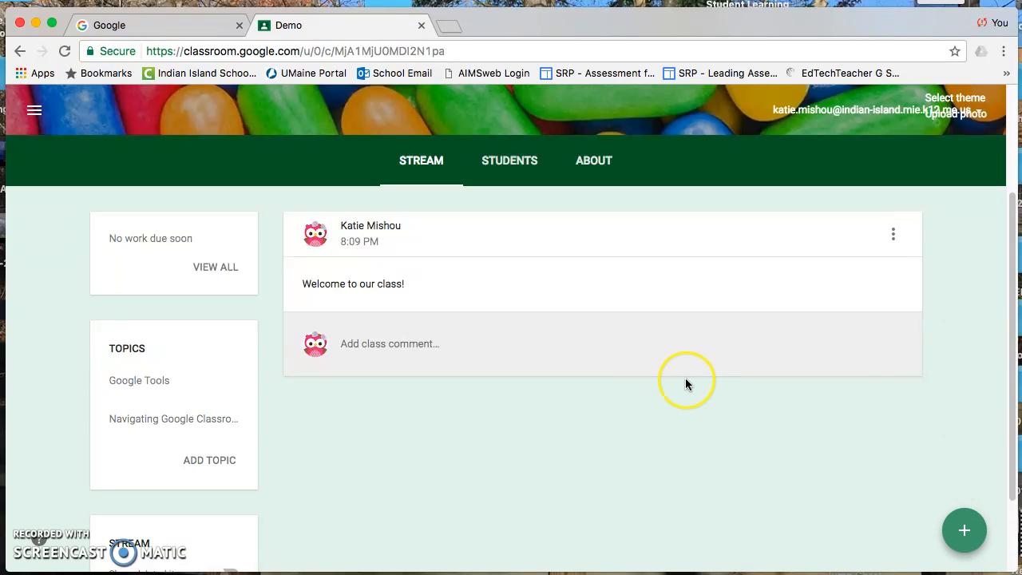
scroll(687, 382, "down", 2)
scroll(687, 382, "up", 3)
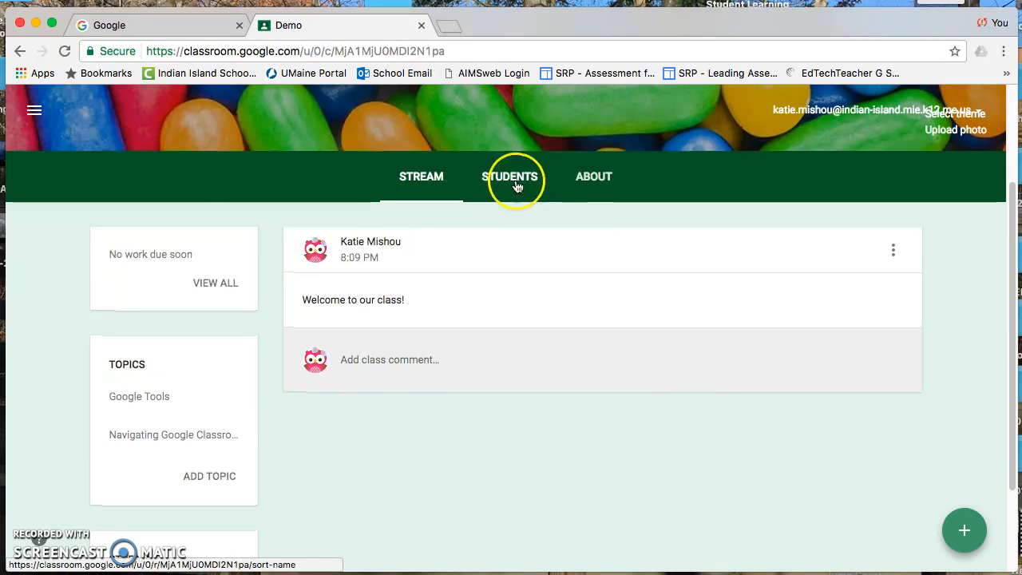
Review the Students page: open the invite students dialog and the student posting permission options, leaving both unchanged
left_click(516, 186)
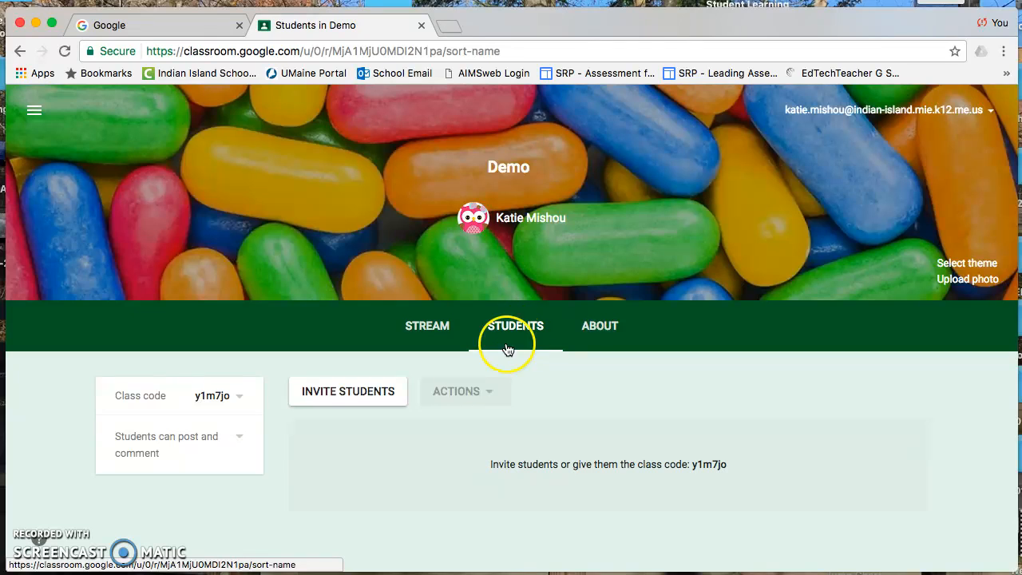
left_click(359, 401)
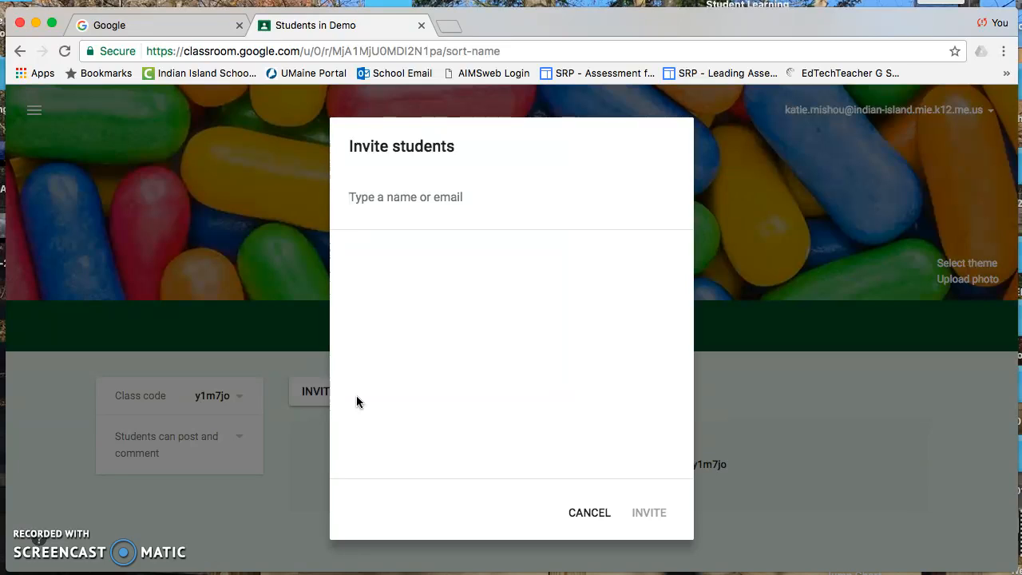
left_click(644, 515)
left_click(587, 514)
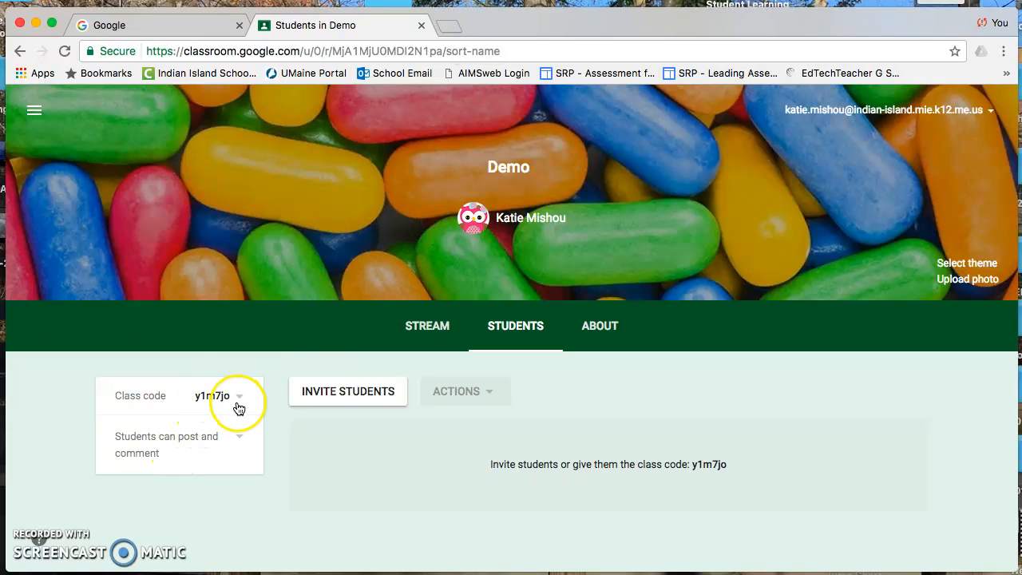
left_click(245, 455)
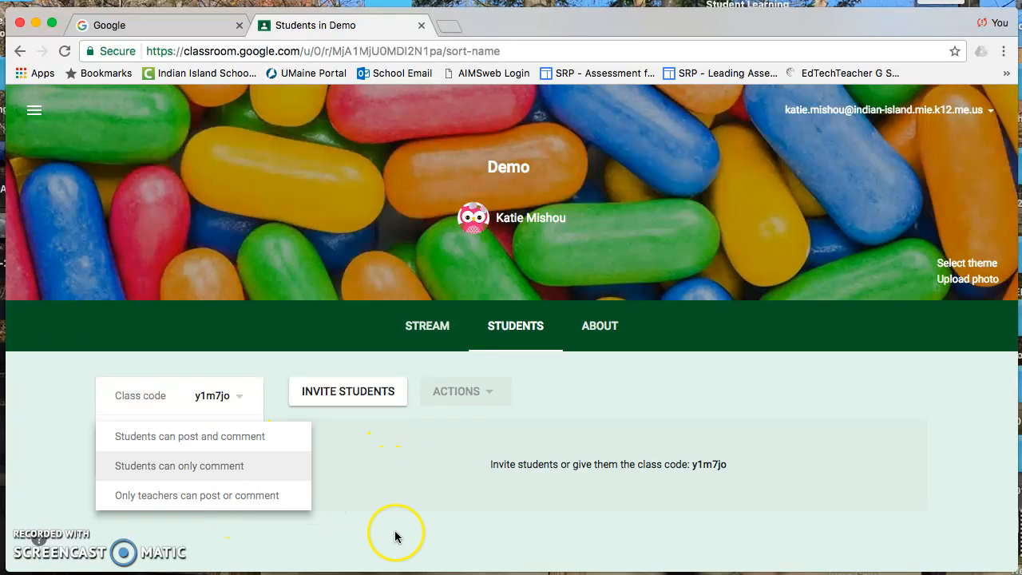
left_click(354, 487)
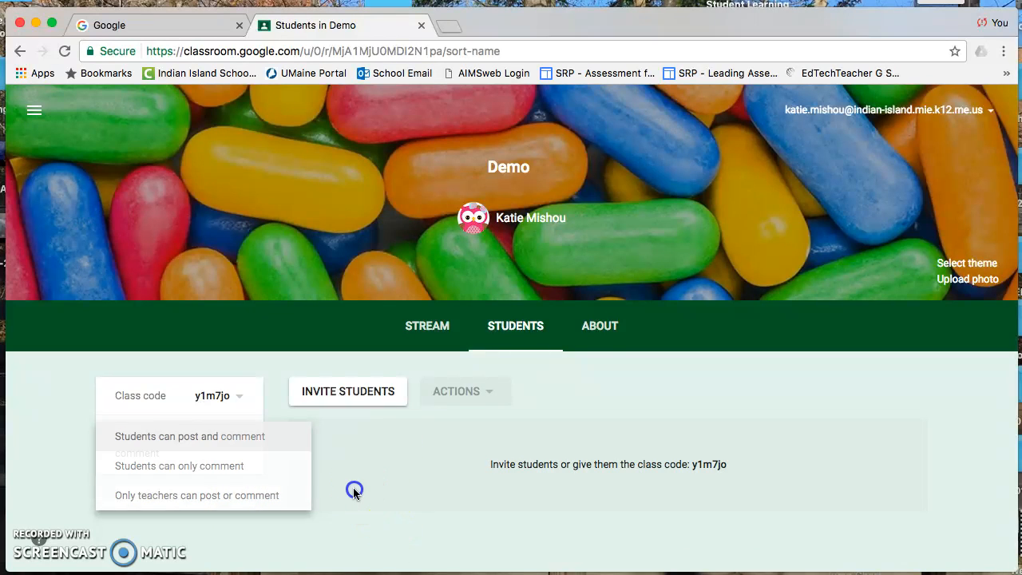
Open the class About page and review its description, room, Drive folder and calendar fields
left_click(610, 336)
scroll(551, 417, "down", 3)
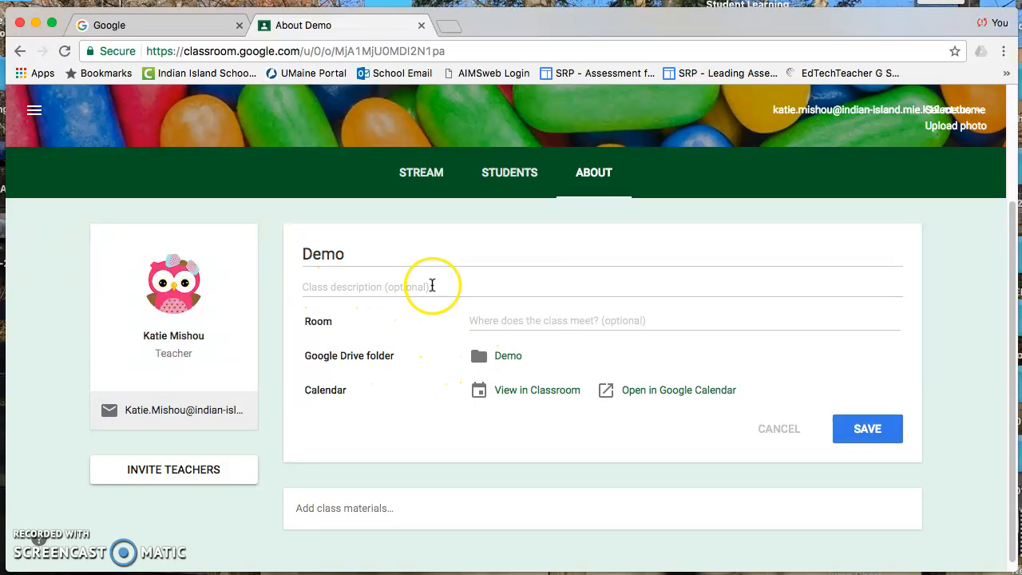
scroll(432, 338, "down", 1)
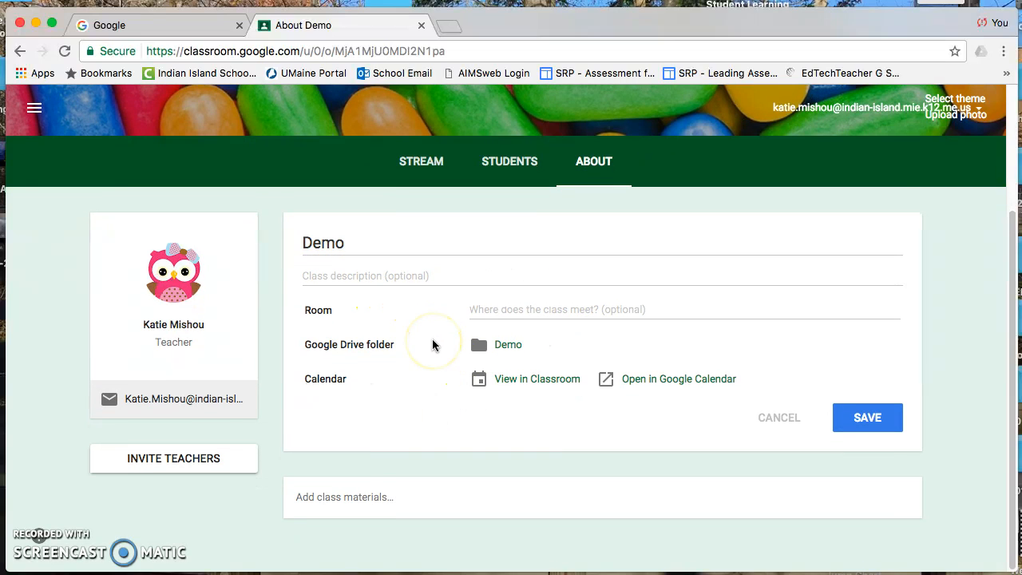
left_click(533, 312)
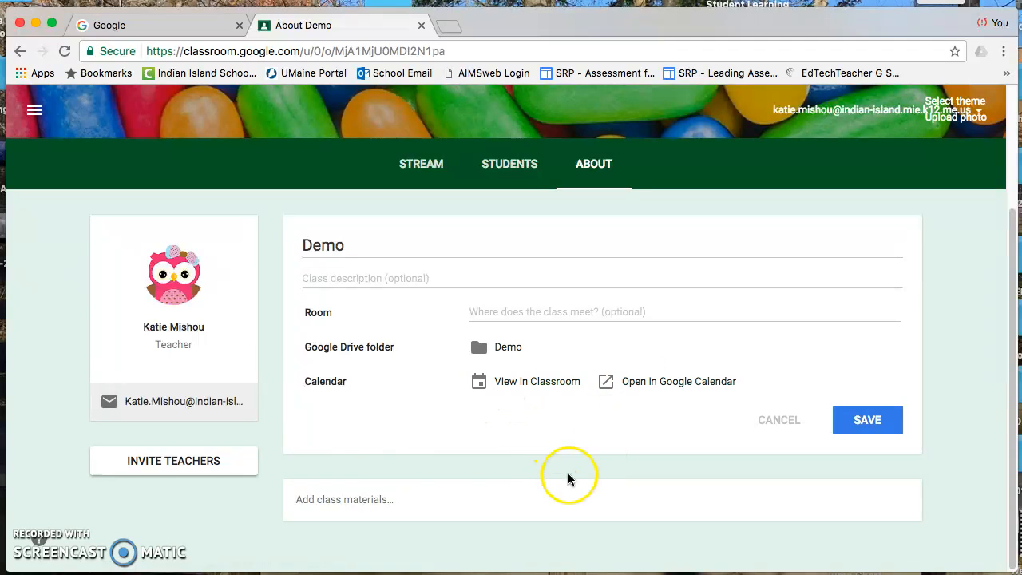
Return to the class stream and scroll through its topics and announcement
left_click(432, 168)
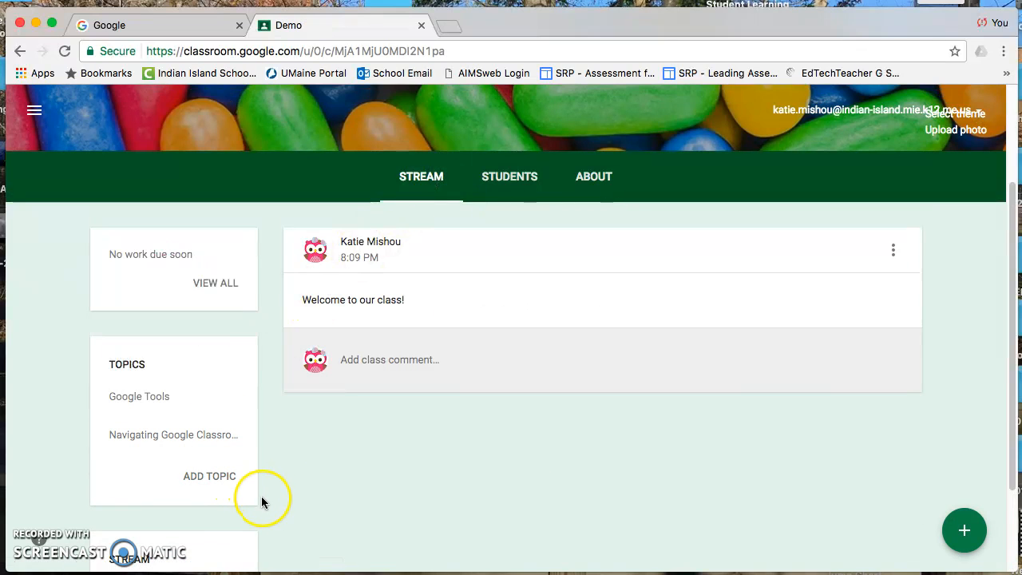
scroll(270, 490, "down", 2)
scroll(270, 491, "up", 3)
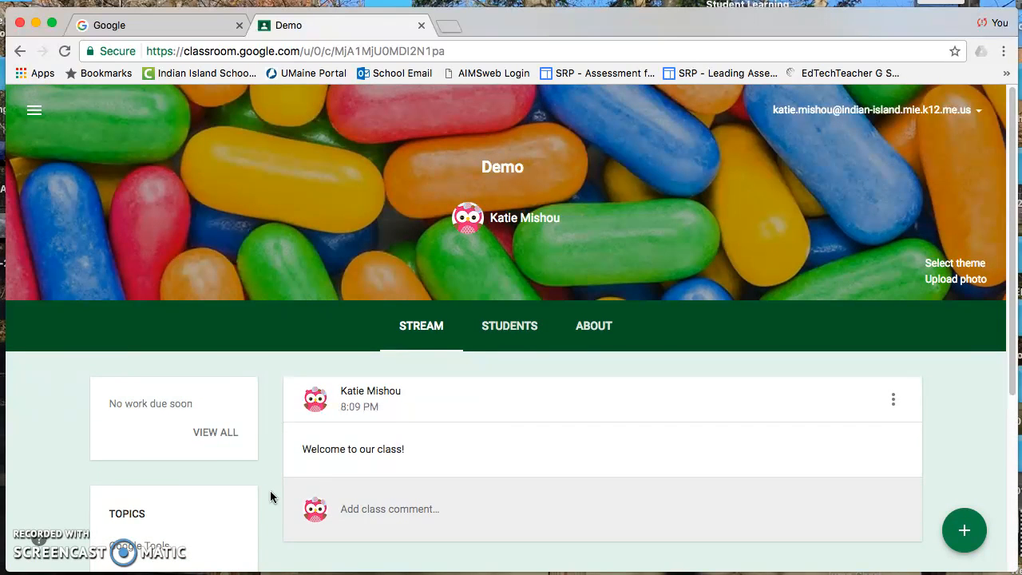
scroll(270, 491, "down", 4)
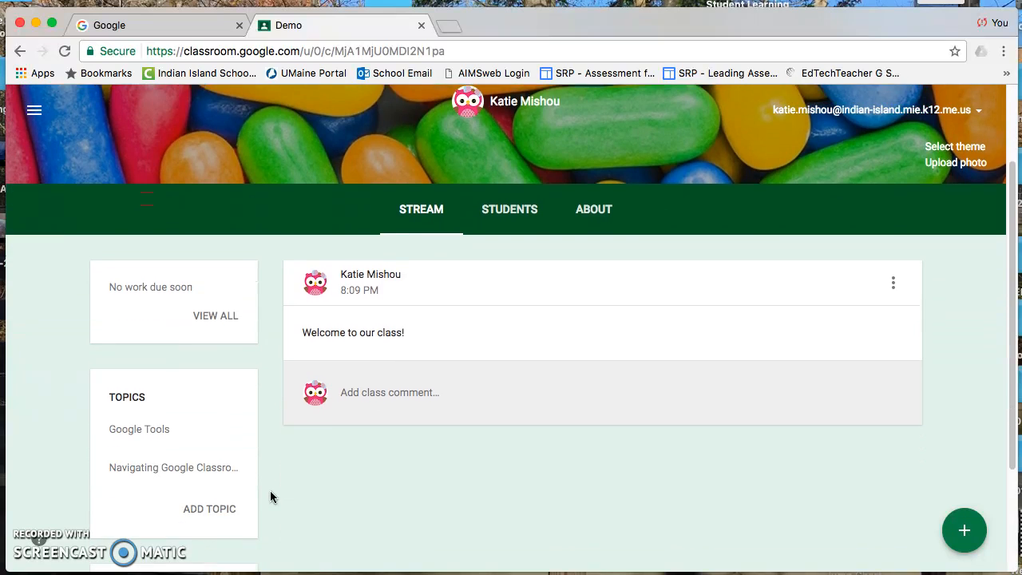
scroll(270, 491, "down", 1)
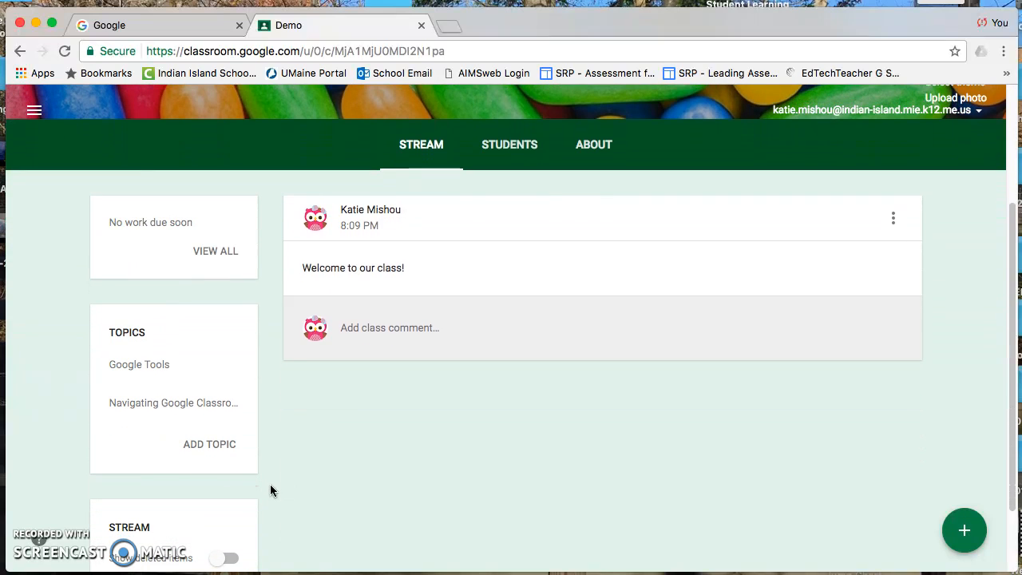